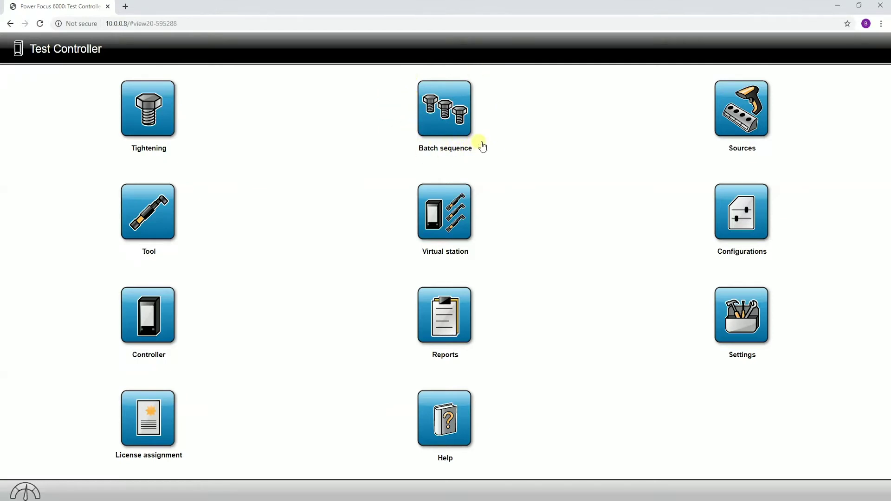
- Open the settings of sequence 1. Test from the Batch sequence library
click(441, 123)
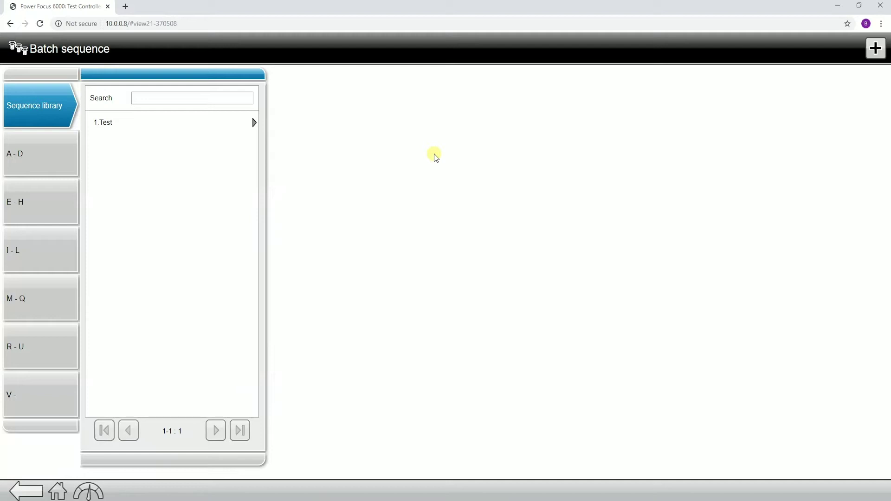
click(863, 57)
click(37, 106)
click(144, 97)
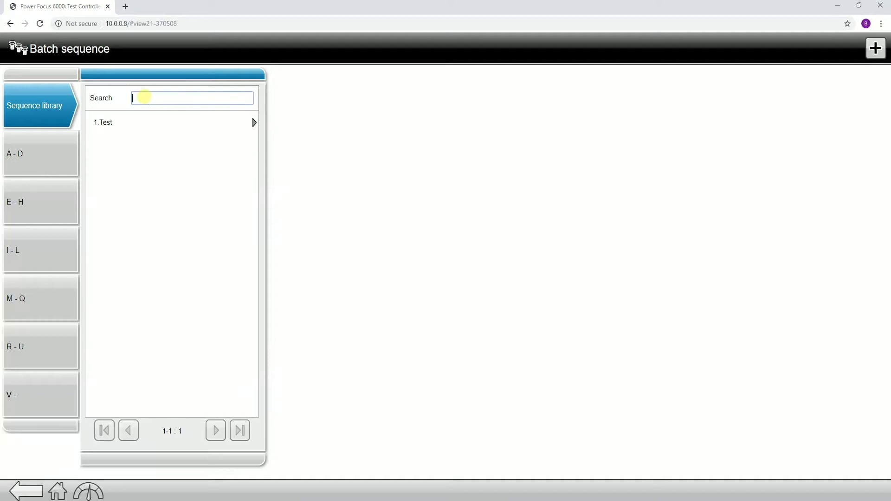
click(149, 123)
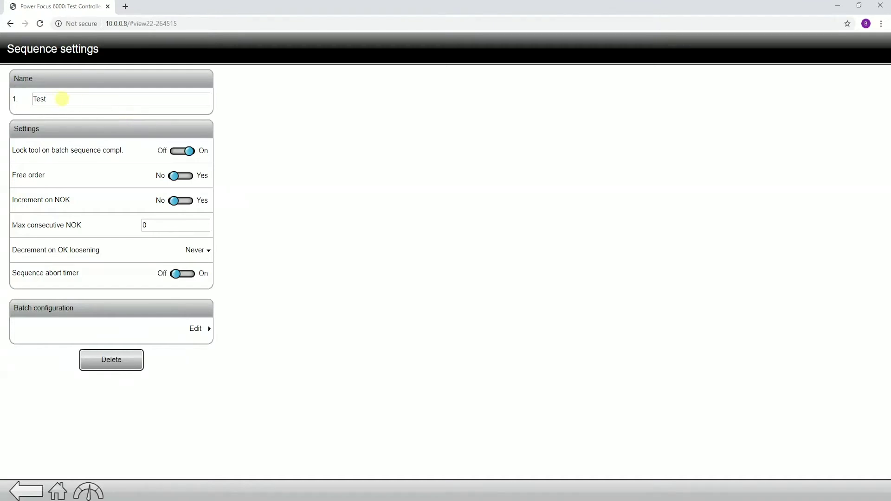
- Replace the sequence name 'Test' with 'Airbag 2 Rundowns'
double_click(60, 98)
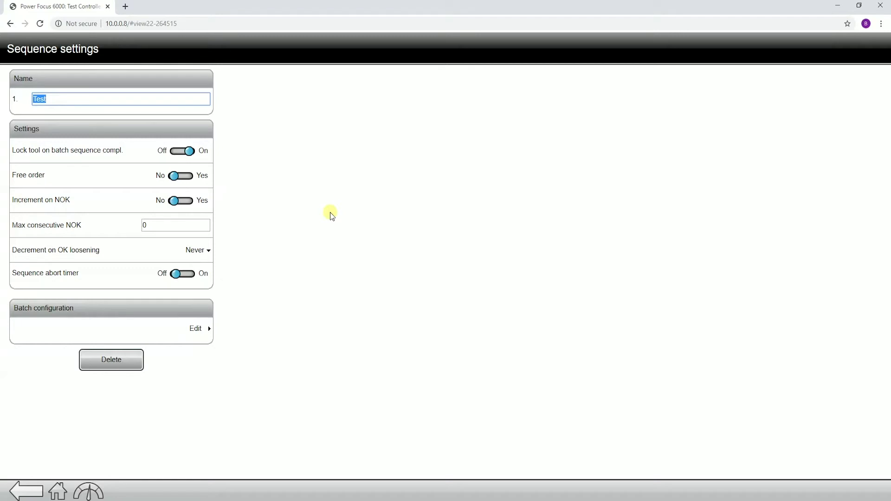
text(R)
text(irbag 2 Rundowns)
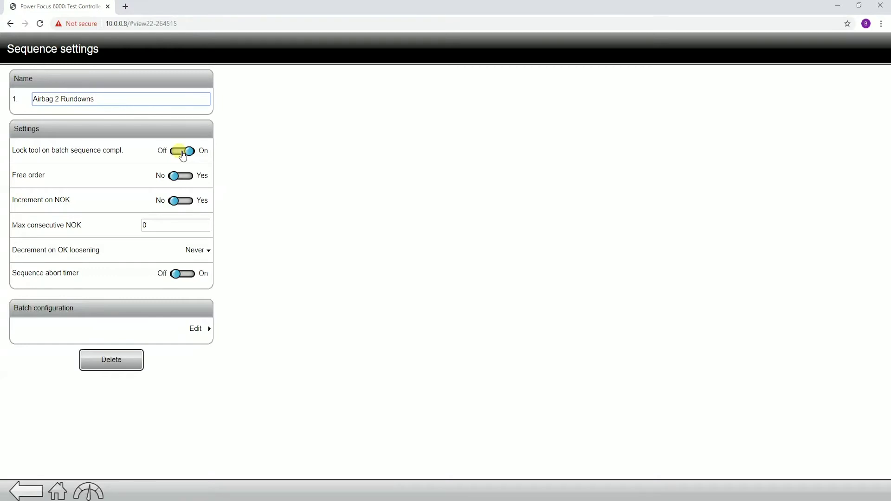
click(181, 178)
click(169, 226)
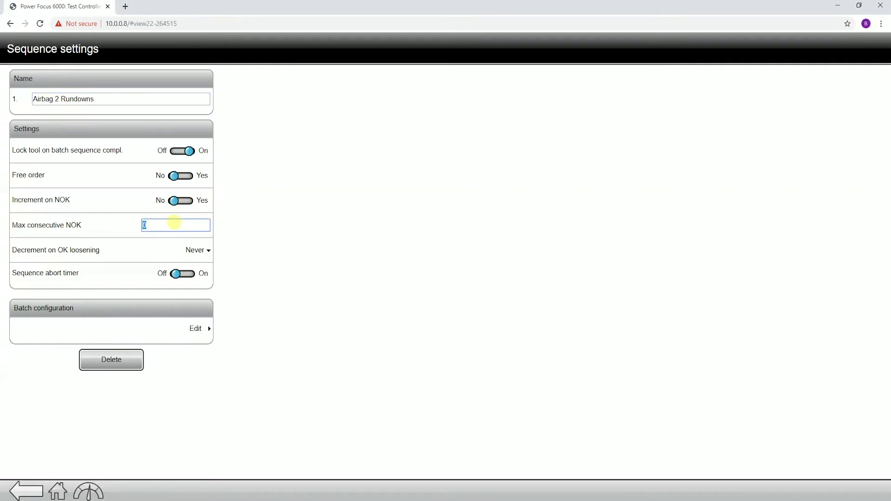
click(180, 226)
click(182, 274)
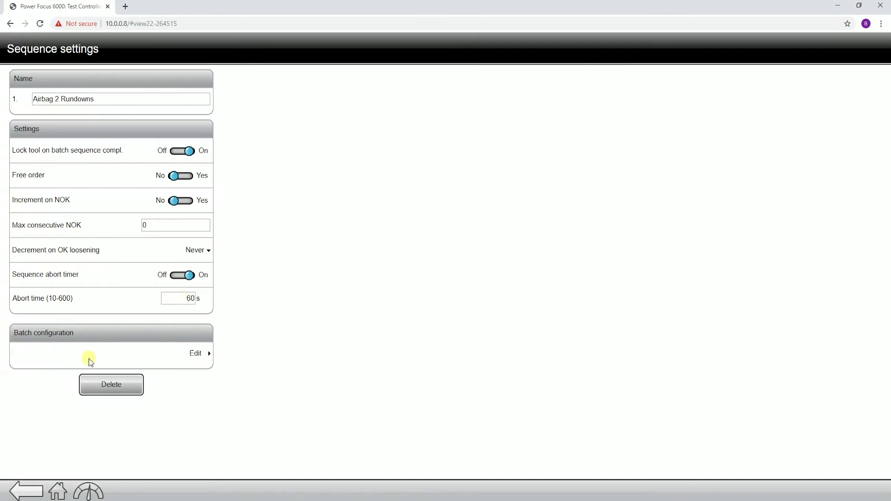
click(183, 275)
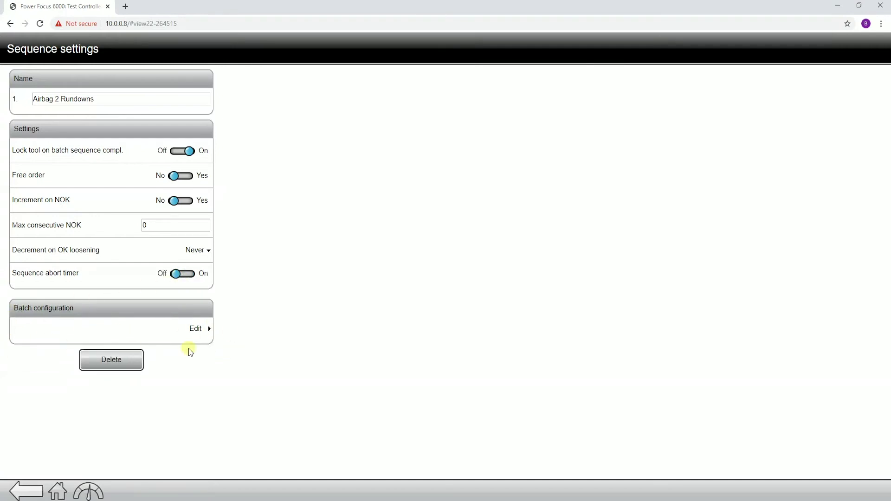
- In the batch configuration, change row 2's program to Rotate 720
click(204, 329)
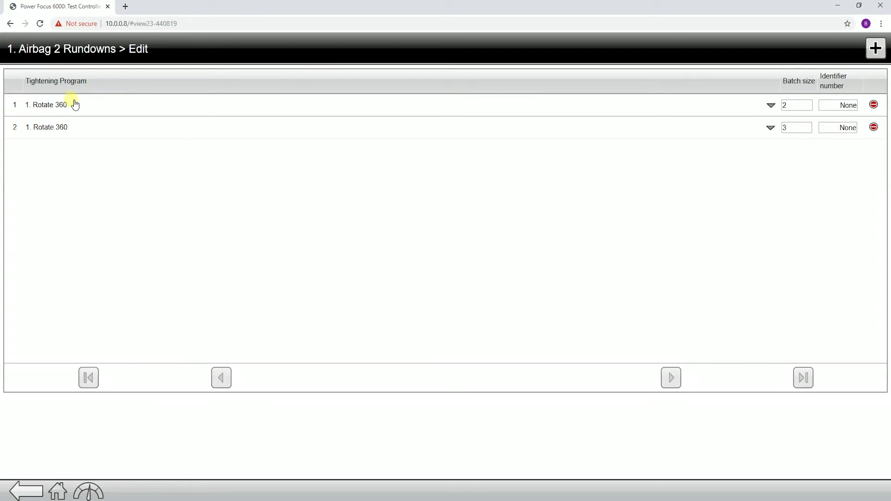
click(770, 128)
click(55, 134)
- Add batch rows 3 and 4 with programs Rotate 360 and Rotate 720
click(876, 48)
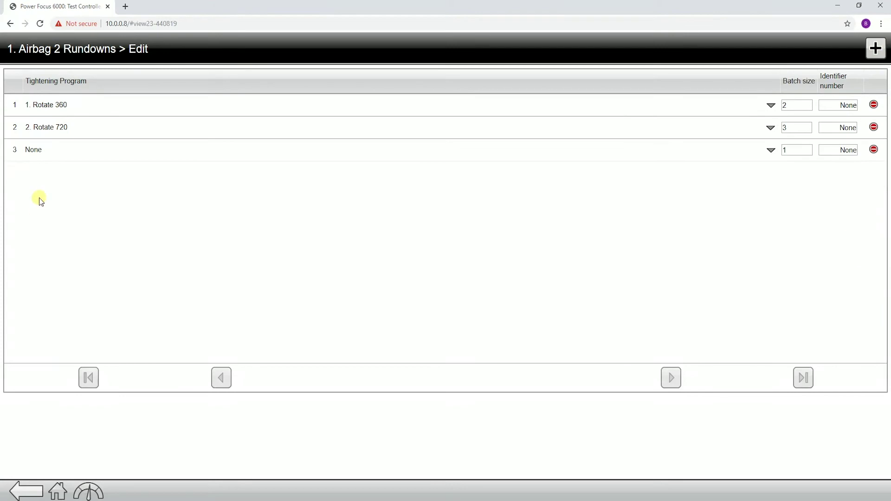
click(47, 149)
click(52, 118)
click(875, 48)
click(46, 172)
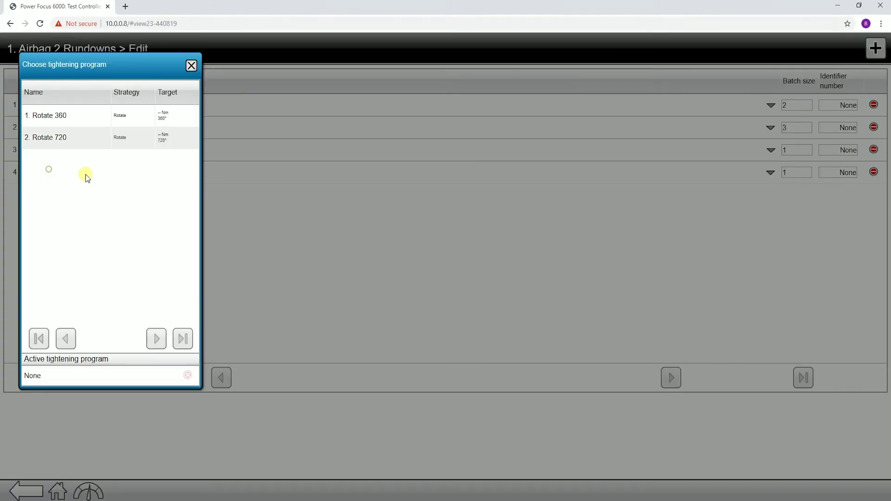
click(55, 137)
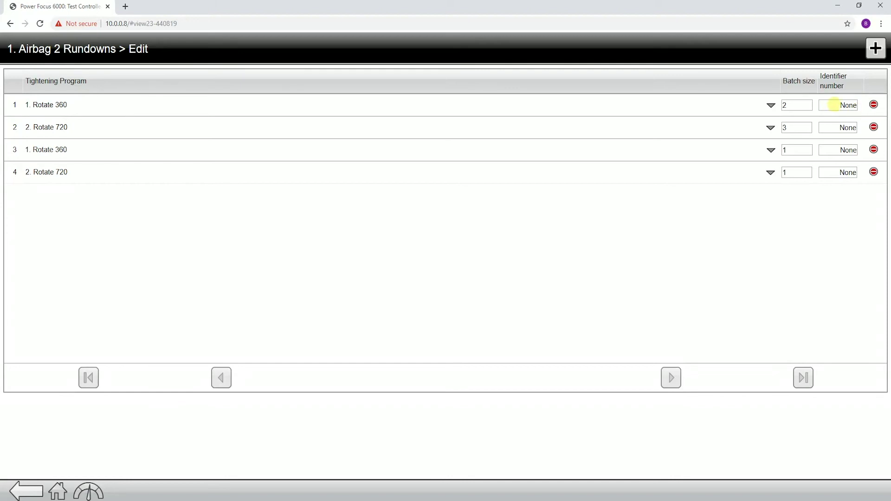
click(837, 105)
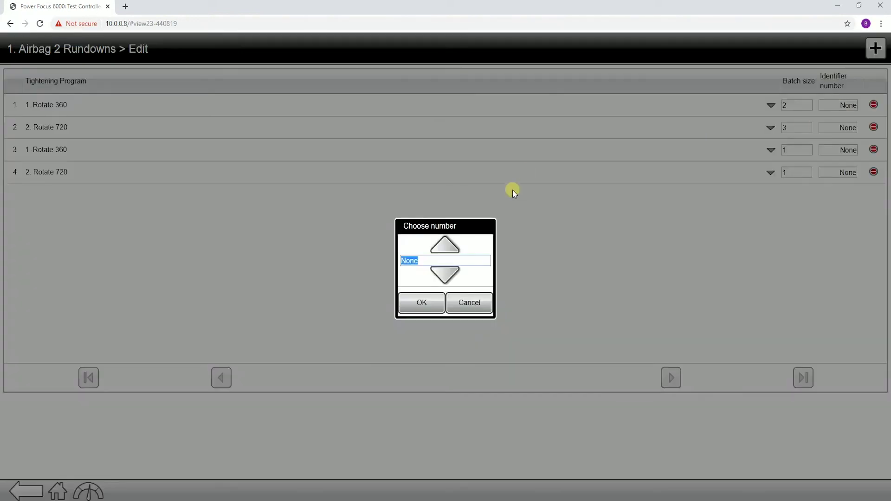
click(447, 251)
click(435, 304)
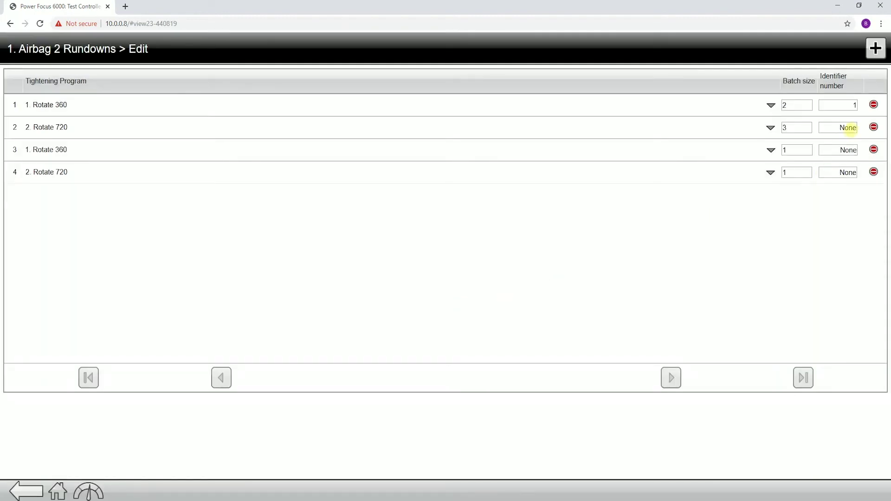
click(835, 128)
click(446, 246)
click(454, 249)
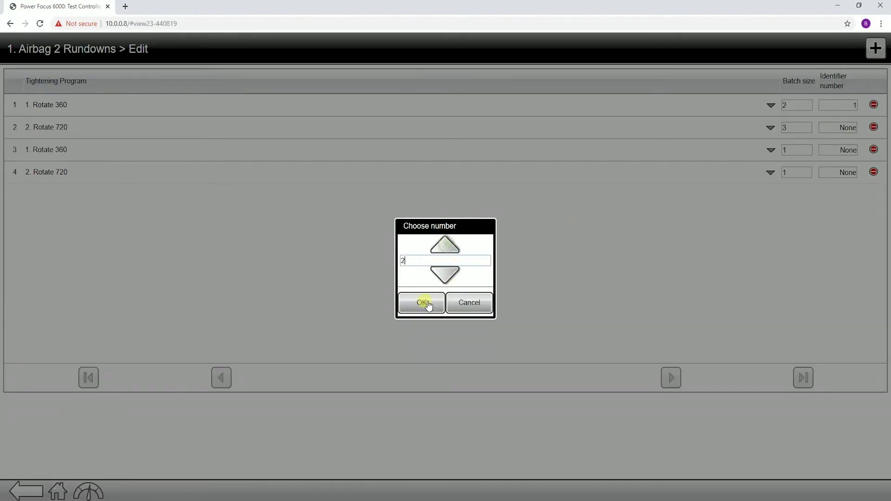
click(423, 304)
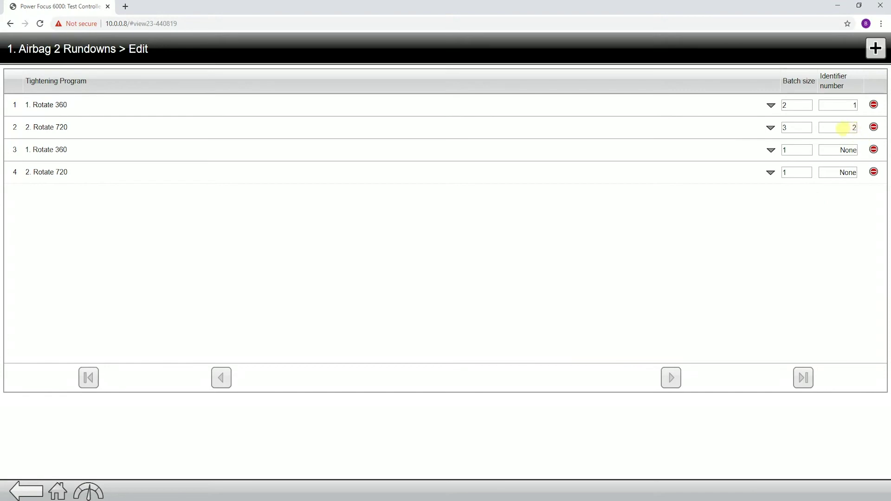
click(842, 126)
click(845, 126)
click(446, 274)
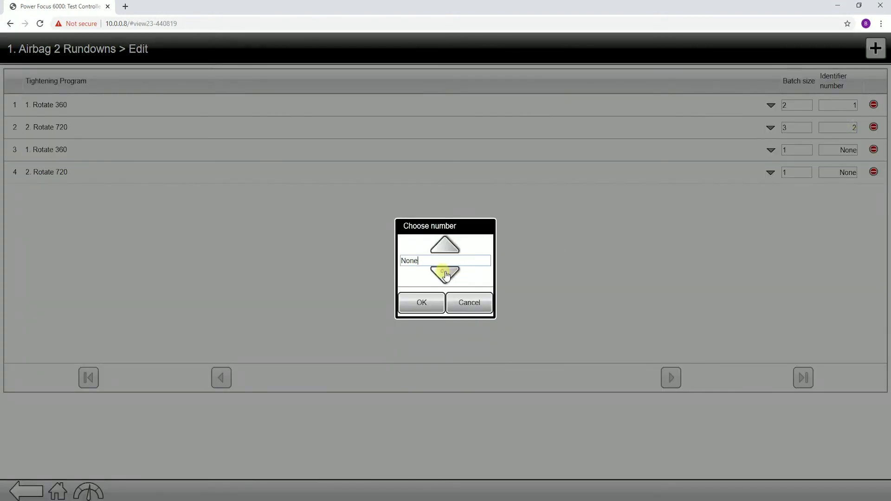
click(408, 302)
click(841, 106)
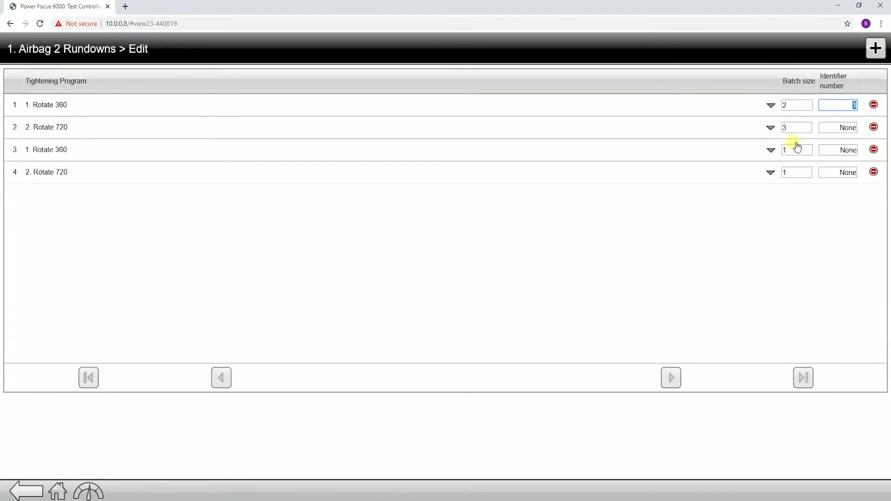
click(838, 104)
click(446, 274)
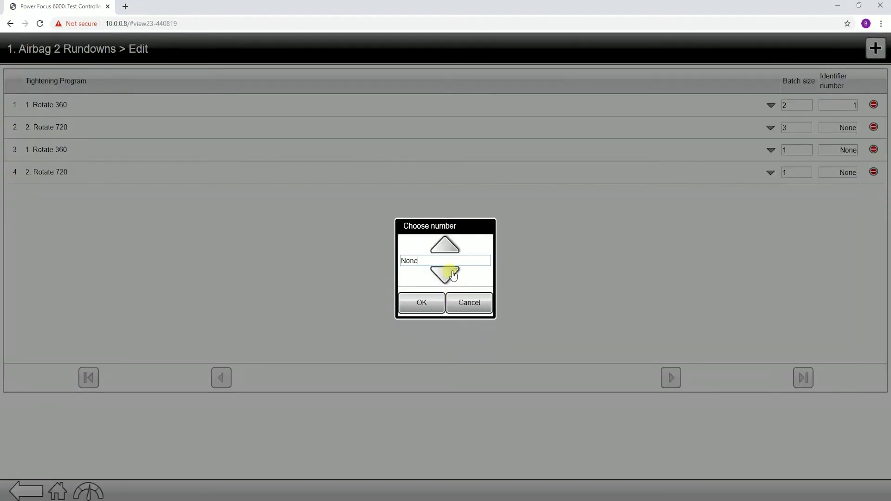
click(428, 303)
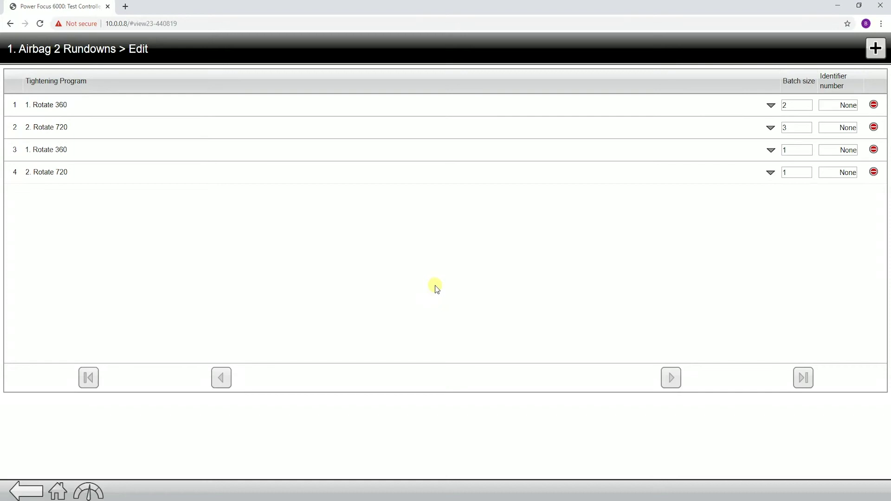
click(26, 491)
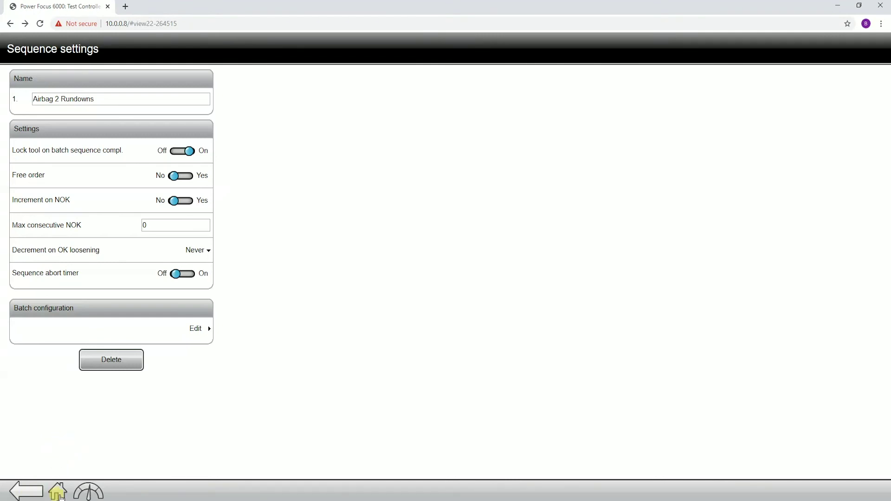
- Set Station 4 Airbag's task to batch sequence 1. Airbag 2 Rundowns, then show Results
click(58, 491)
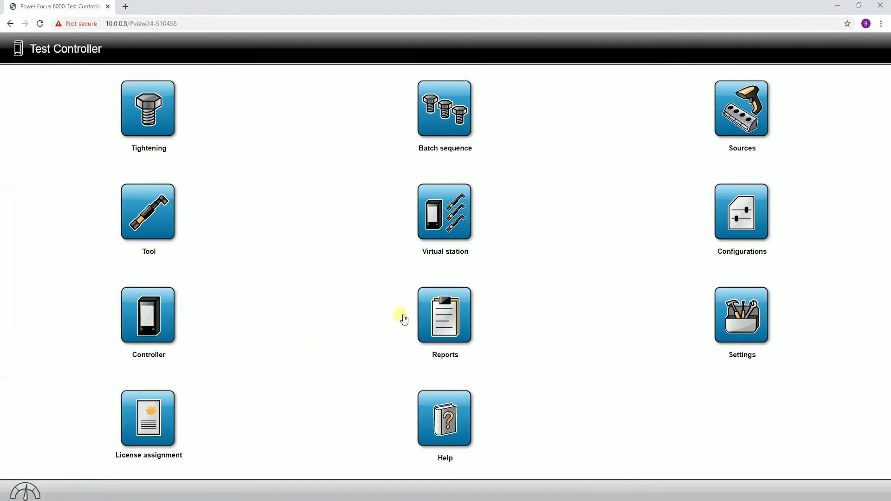
click(445, 211)
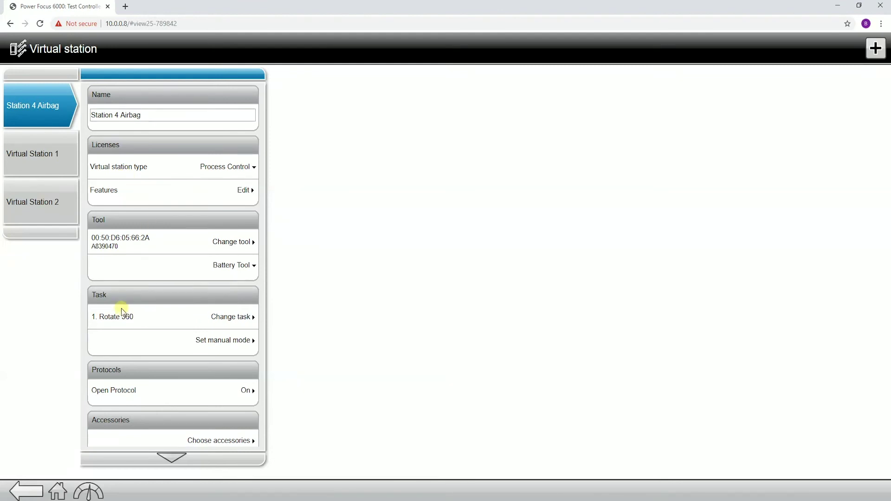
click(238, 320)
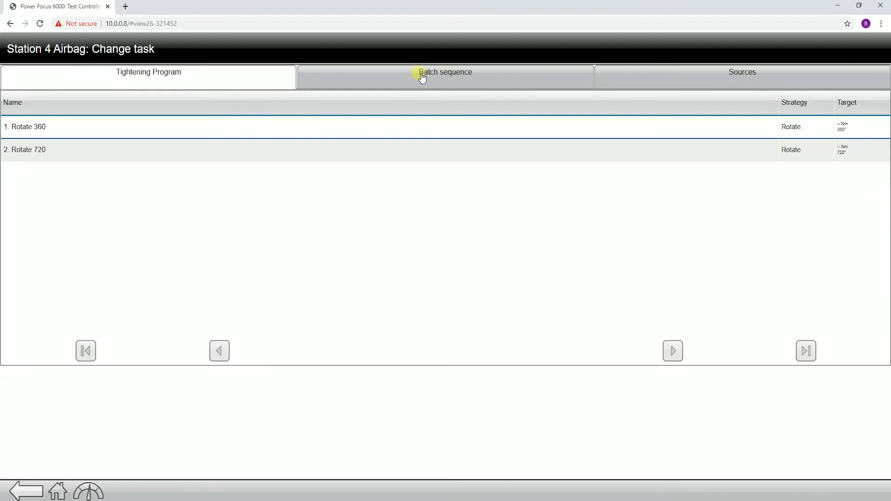
click(436, 80)
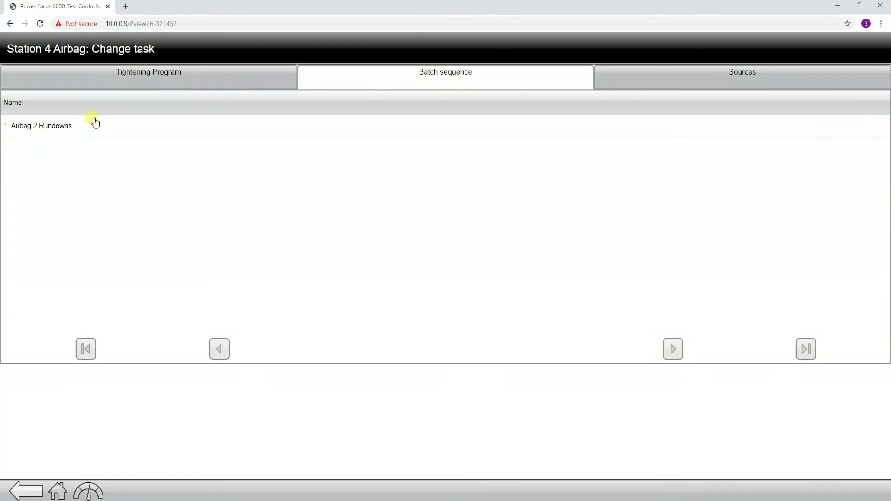
click(41, 134)
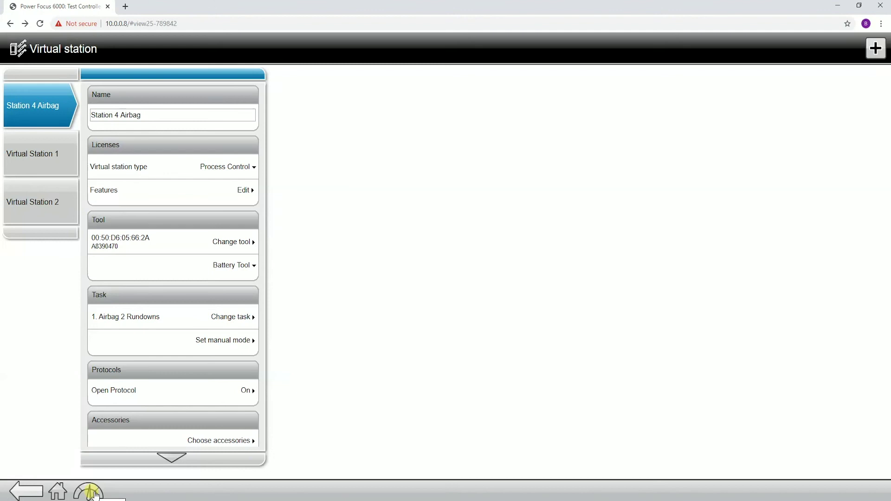
click(87, 491)
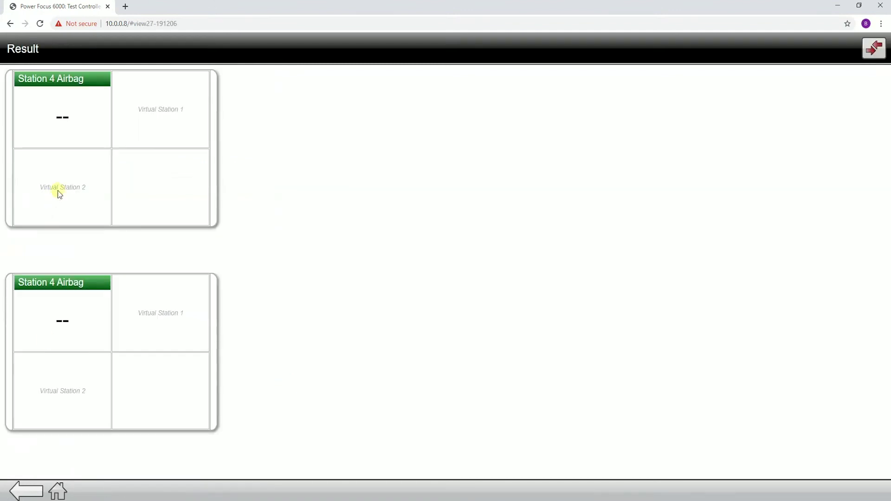
- Show the torque trace on the lower result card, complete the rundowns, and return home
click(214, 346)
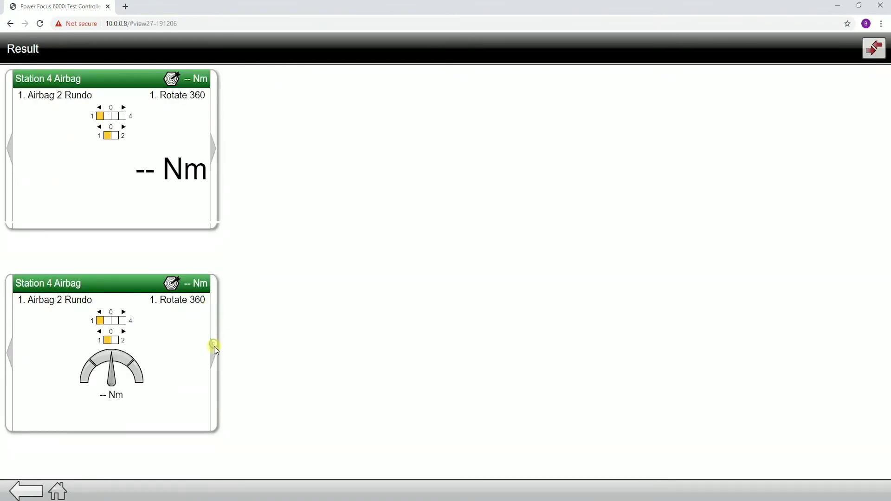
click(214, 347)
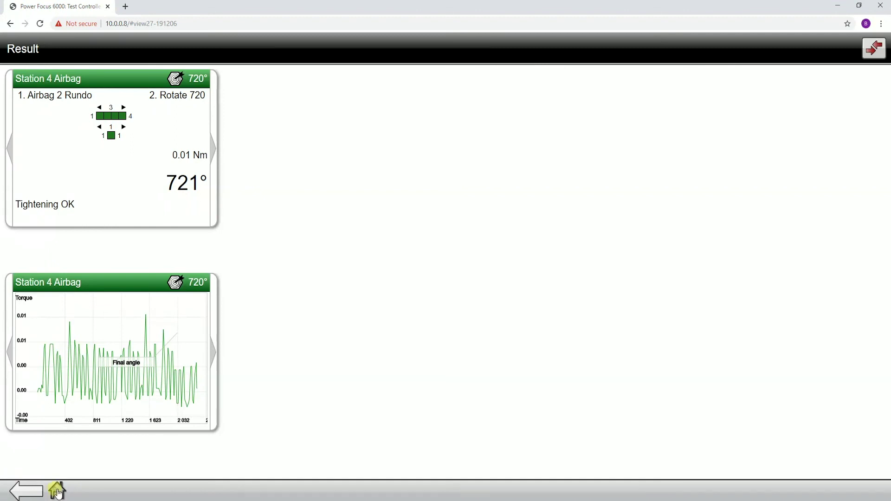
click(57, 490)
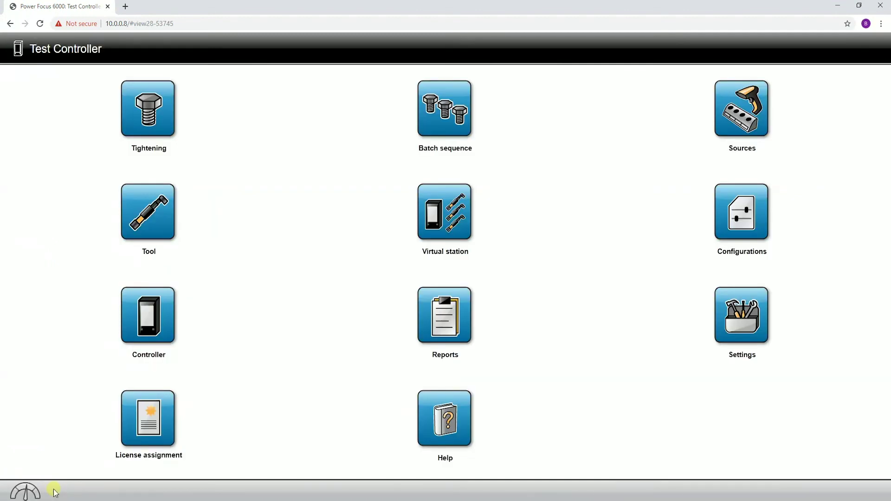